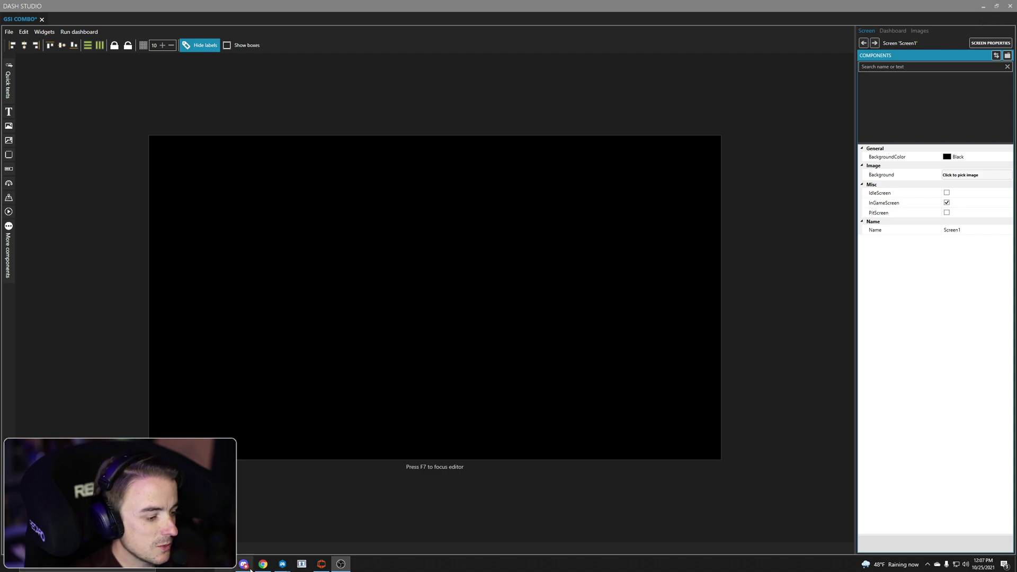
Step: From SimHub's dashboard list, open the GSI Redux Pt2 dashboard for editing in Dash Studio
click(283, 564)
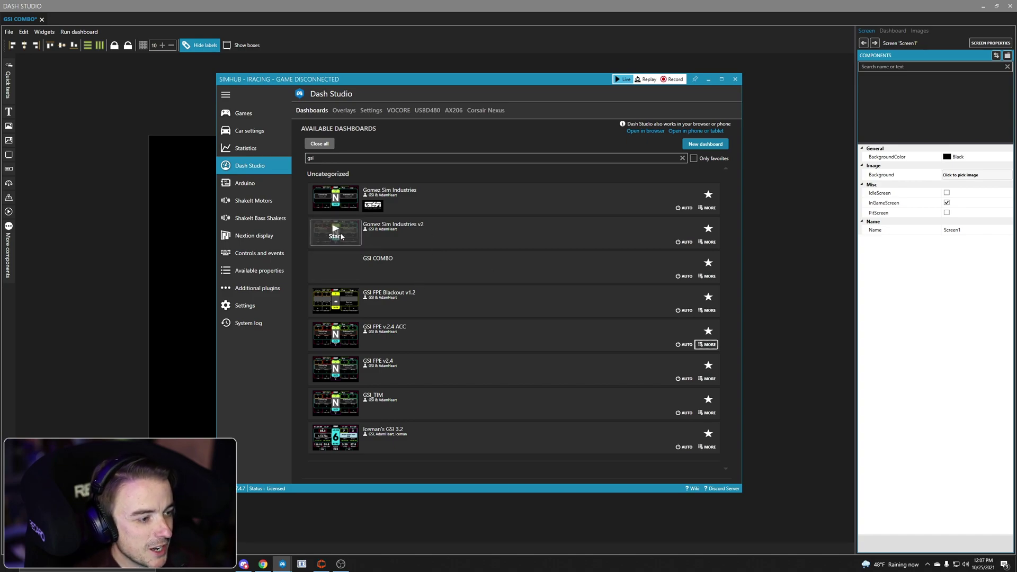
click(709, 243)
click(716, 274)
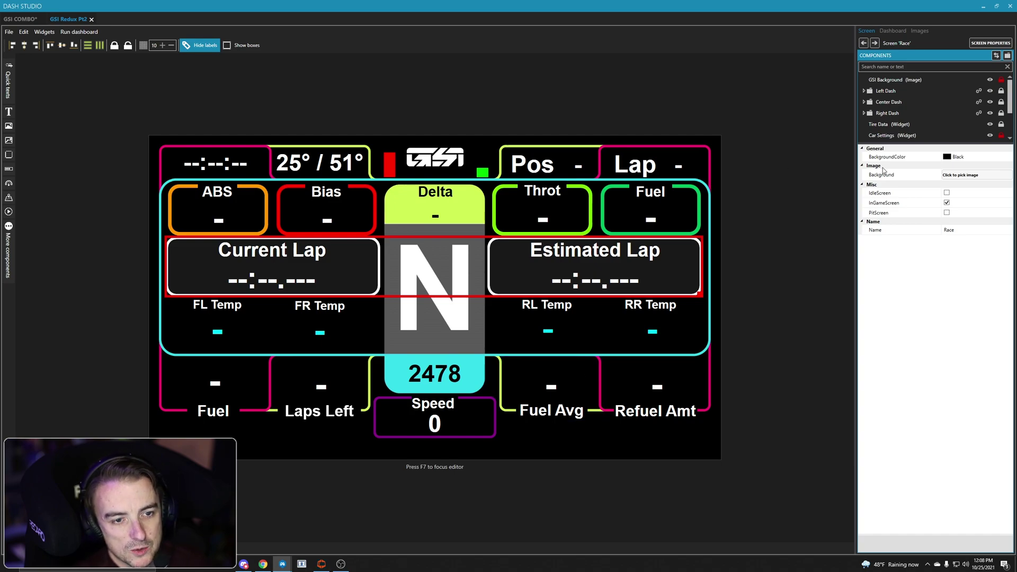
Step: Copy the GSI Redux Pt2 components from GSI Background to Settings Alerts, then return to GSI COMBO
drag(926, 143, 925, 219)
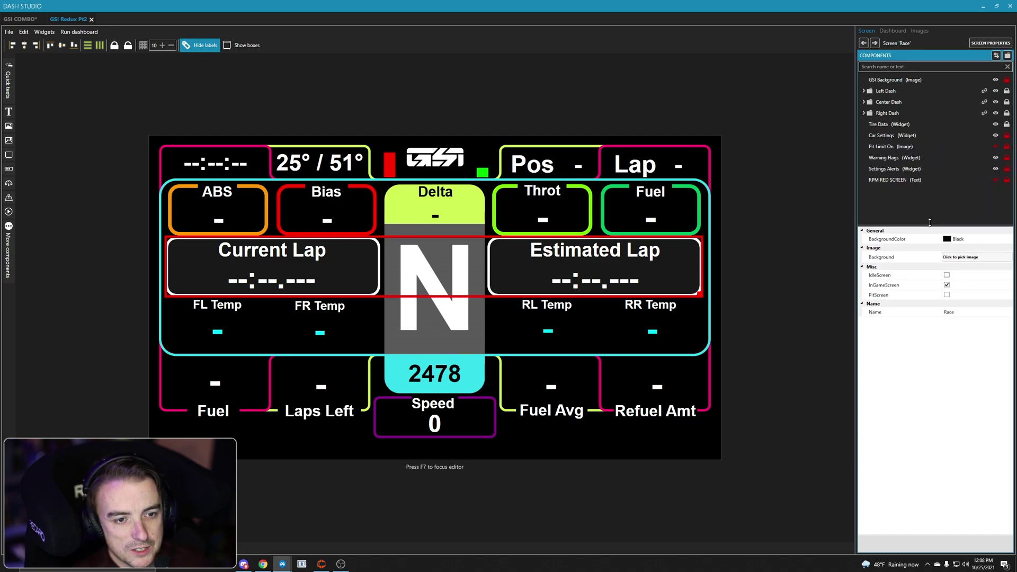
click(894, 170)
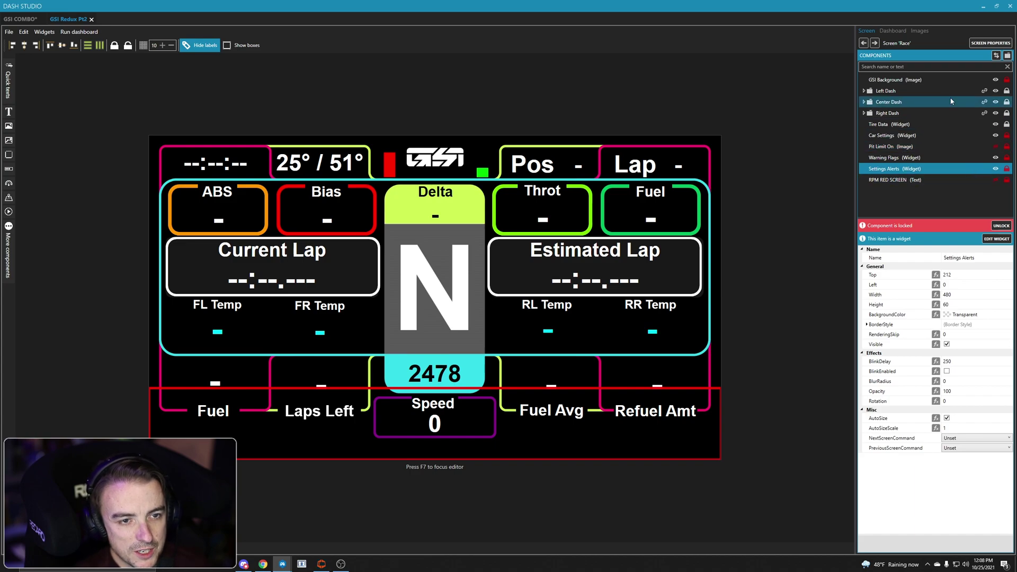
shift+click(897, 80)
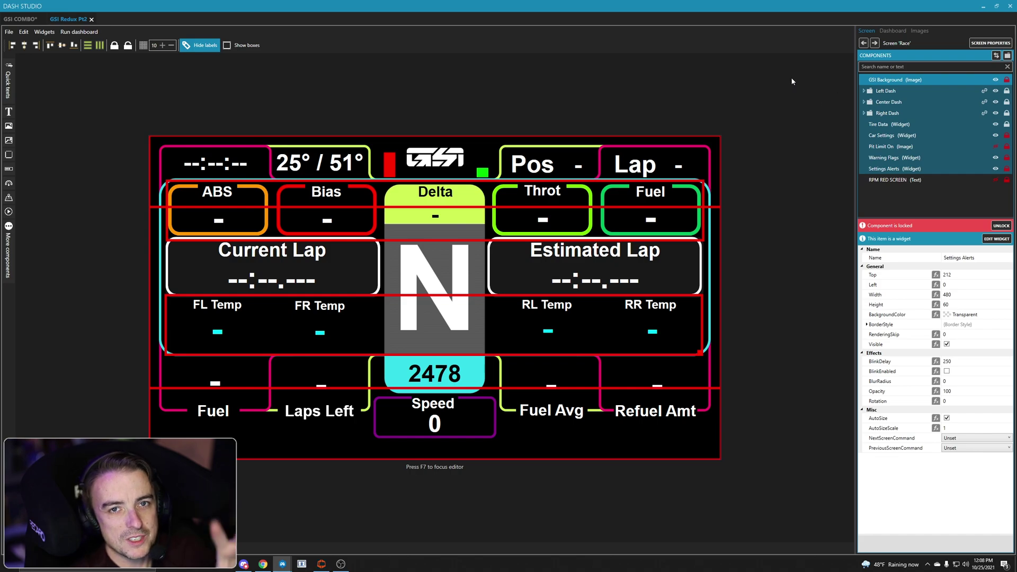
click(17, 24)
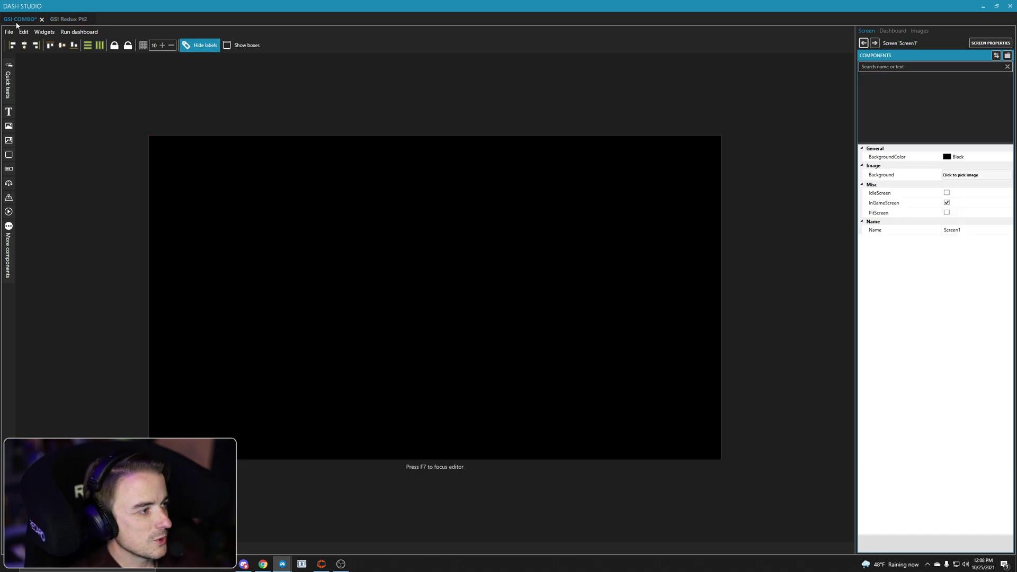
Step: Add a new layer to Screen1 named GSI iRacing
click(1007, 55)
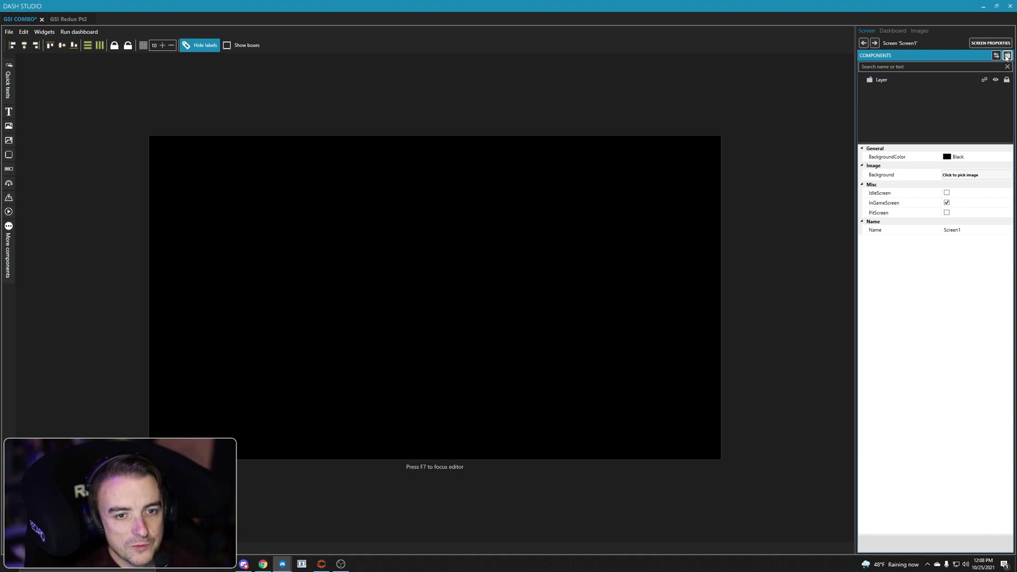
click(883, 81)
text(G)
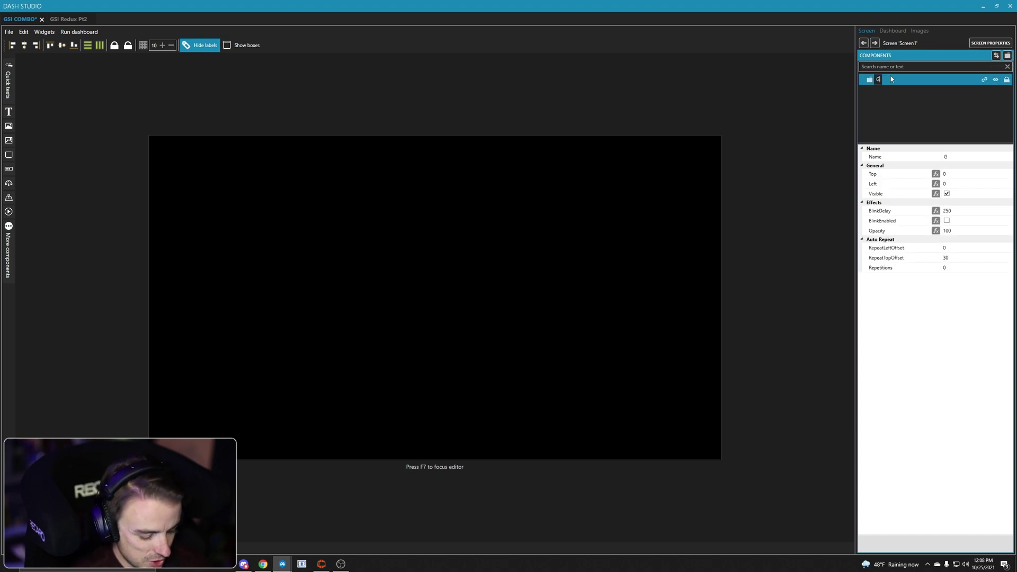
text(SI iRacing)
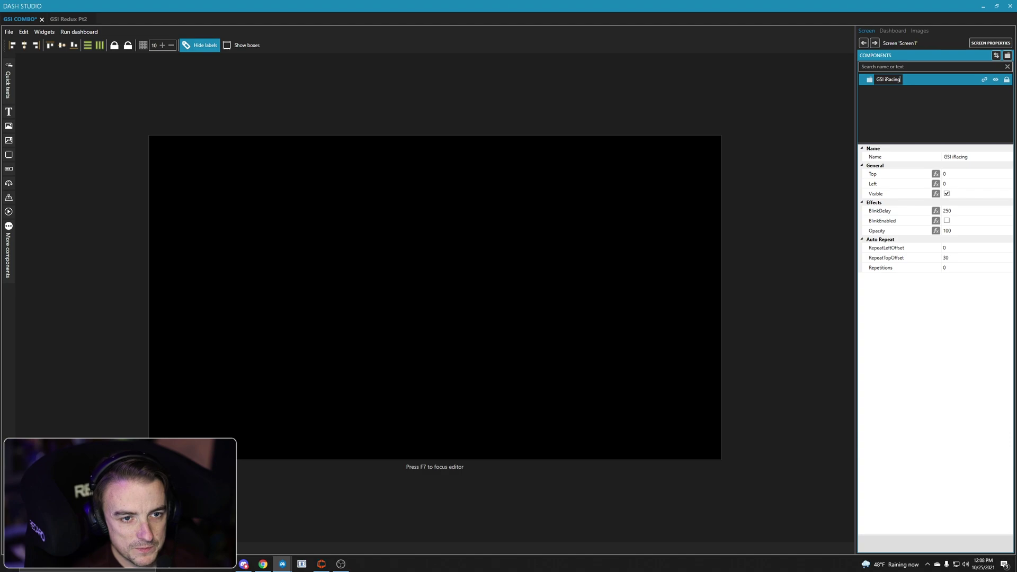
key(Return)
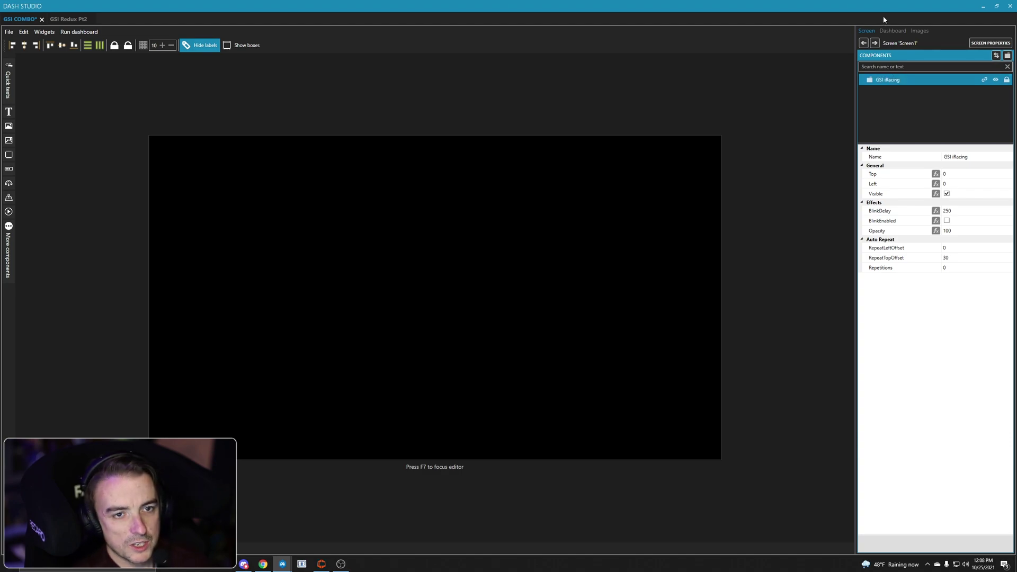
Step: Paste the copied GSI components into the GSI iRacing layer and collapse its group
key(ctrl+v)
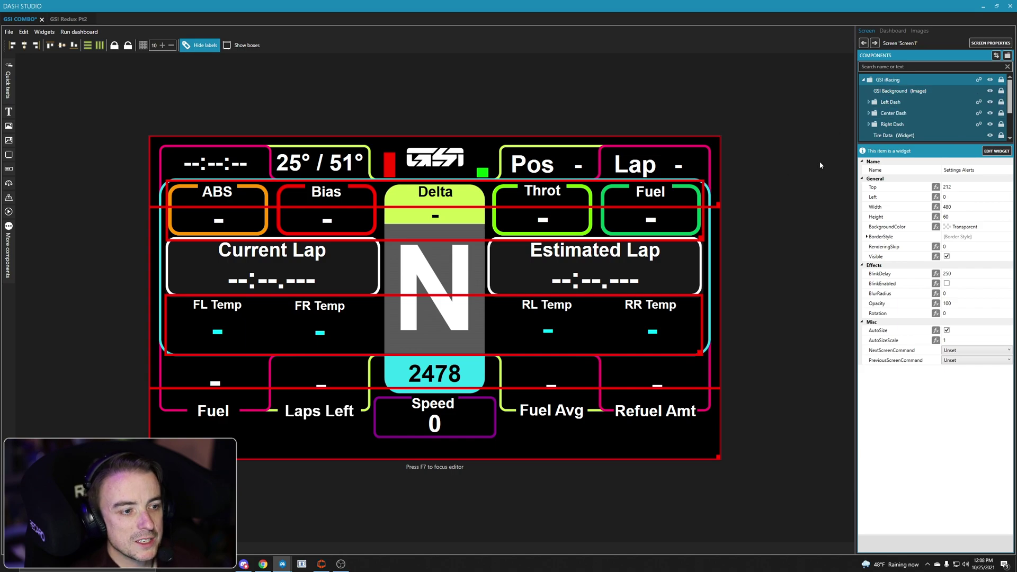
drag(916, 145, 917, 247)
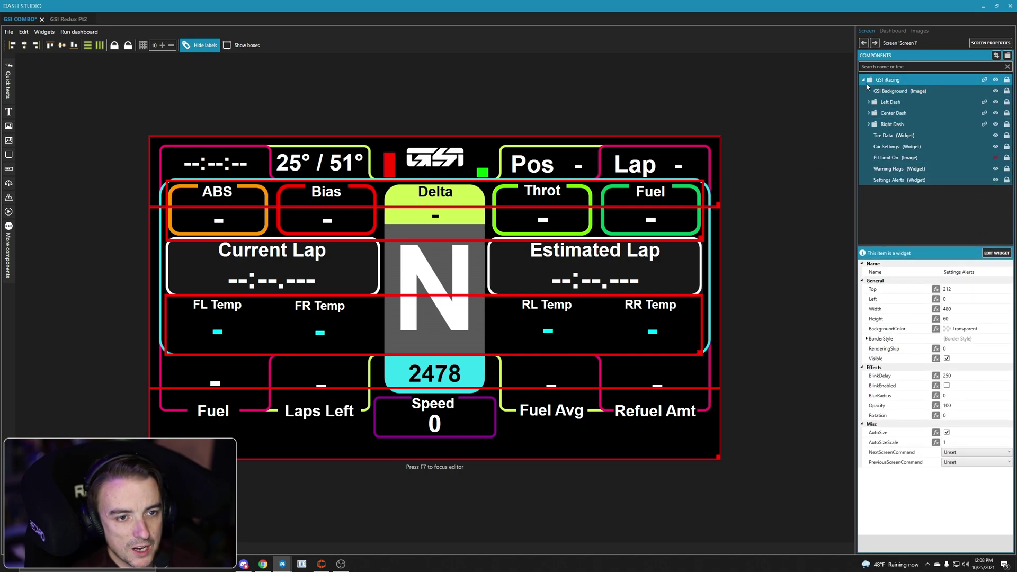
click(864, 81)
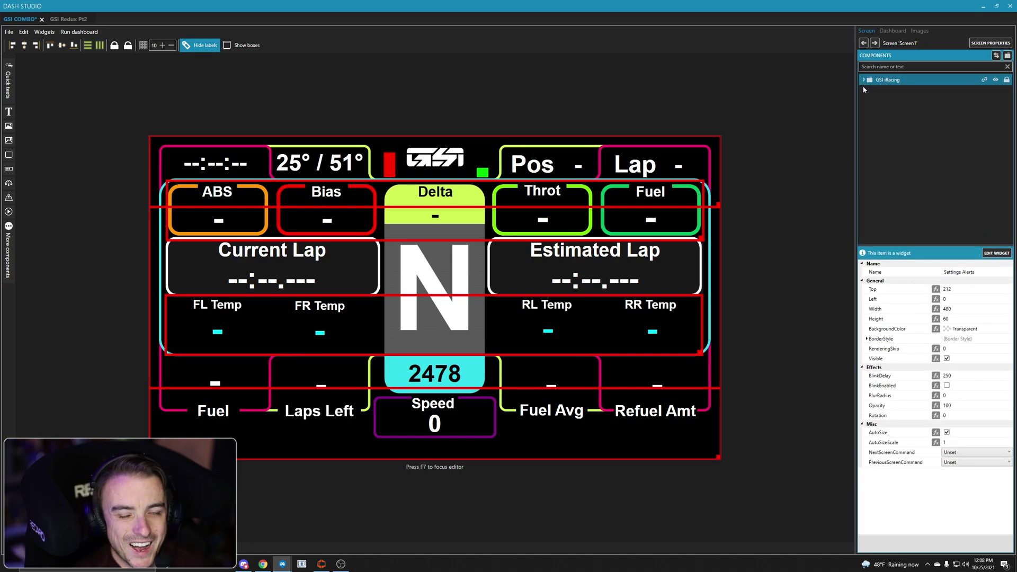
click(865, 80)
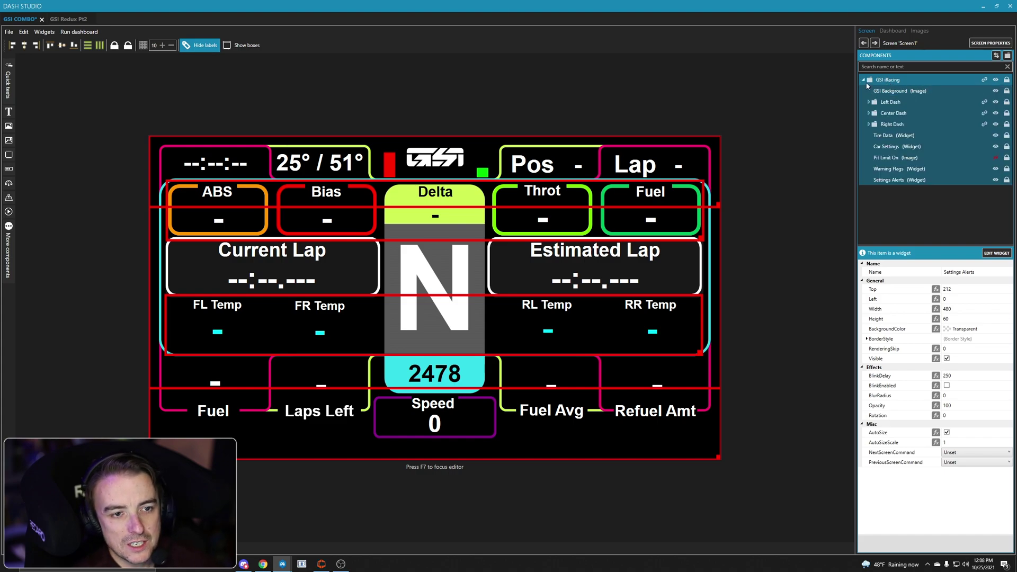
click(864, 81)
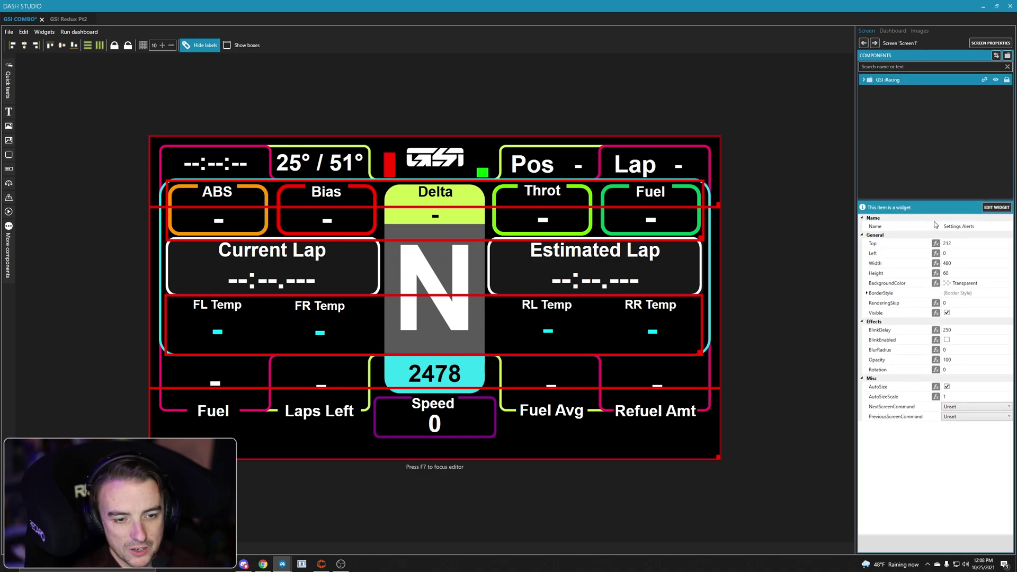
Step: Bind GSI iRacing's visibility to the computed formula [DataCorePlugin.CurrentGame] = 'iRacing'
click(936, 313)
click(523, 221)
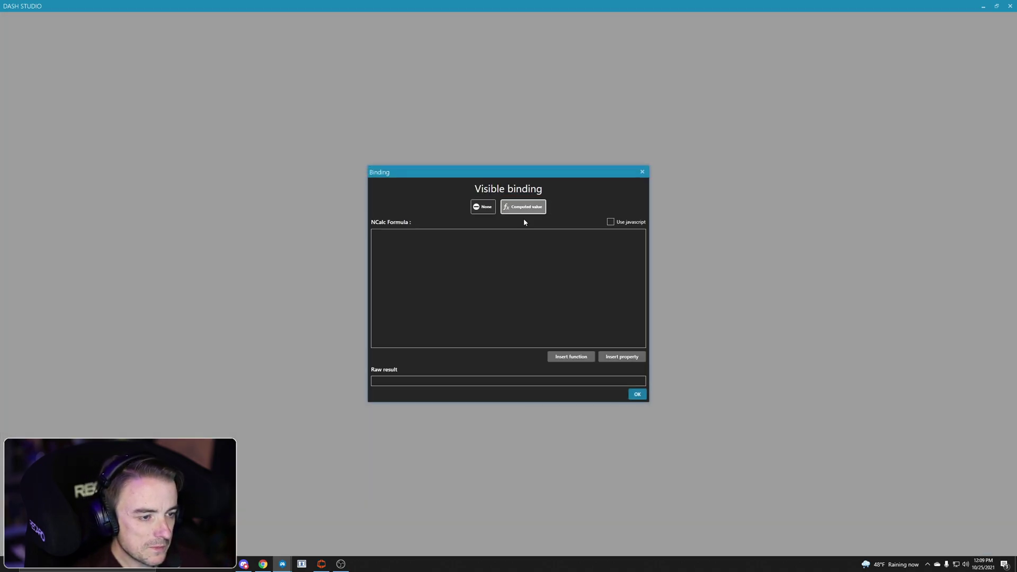
click(477, 252)
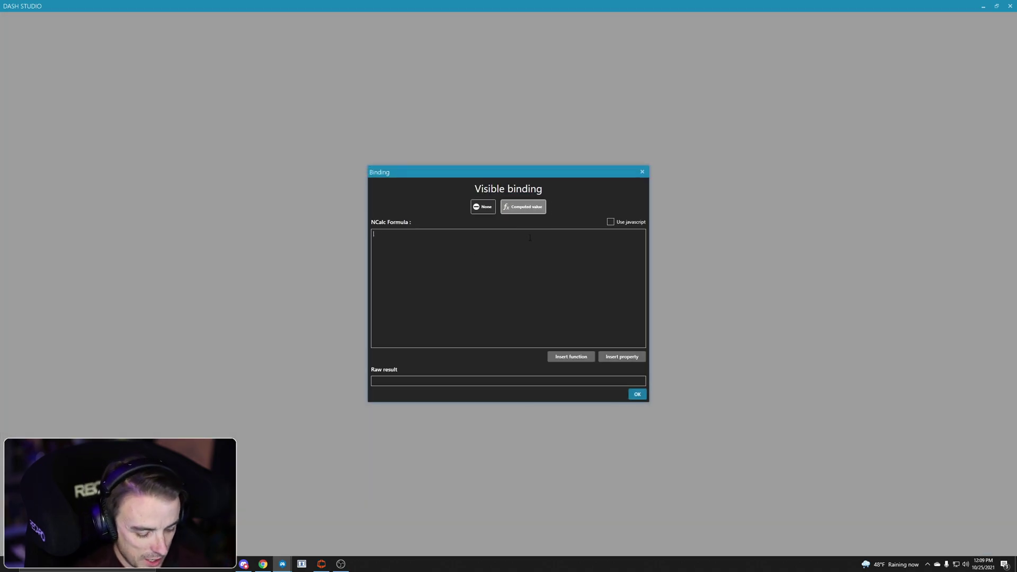
text([currentga)
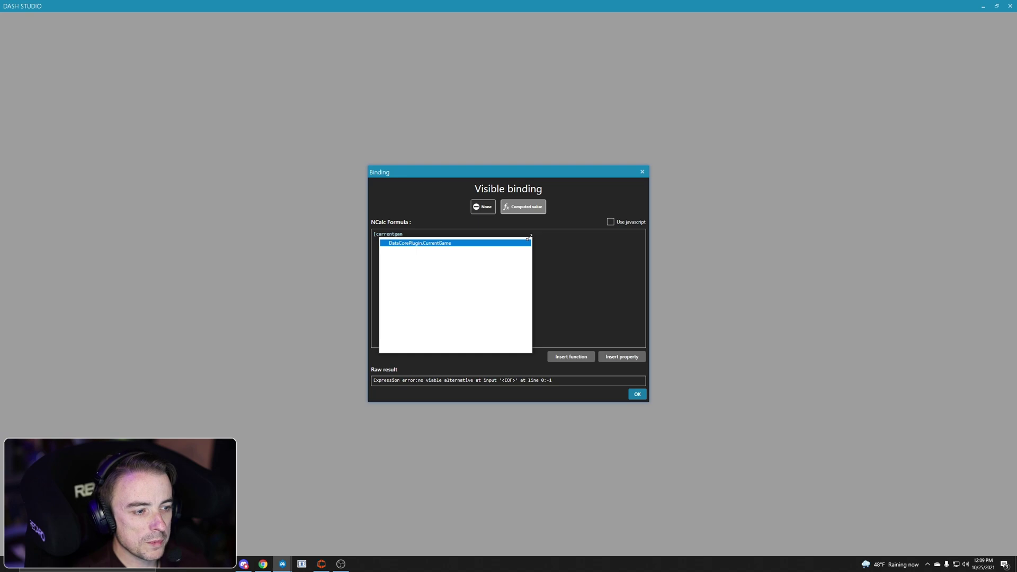
text(m)
key(Return)
text(=)
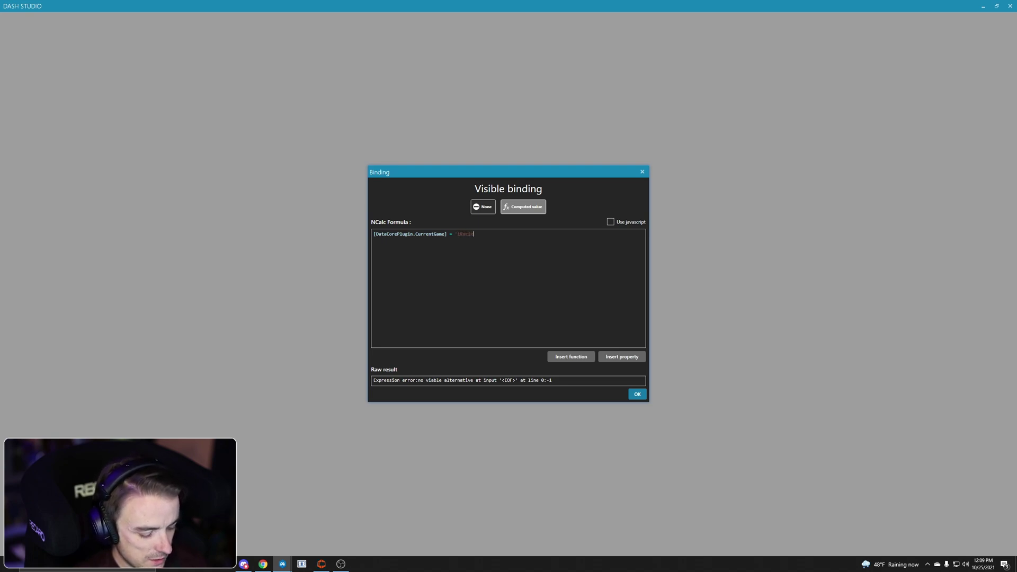
text('iRacing')
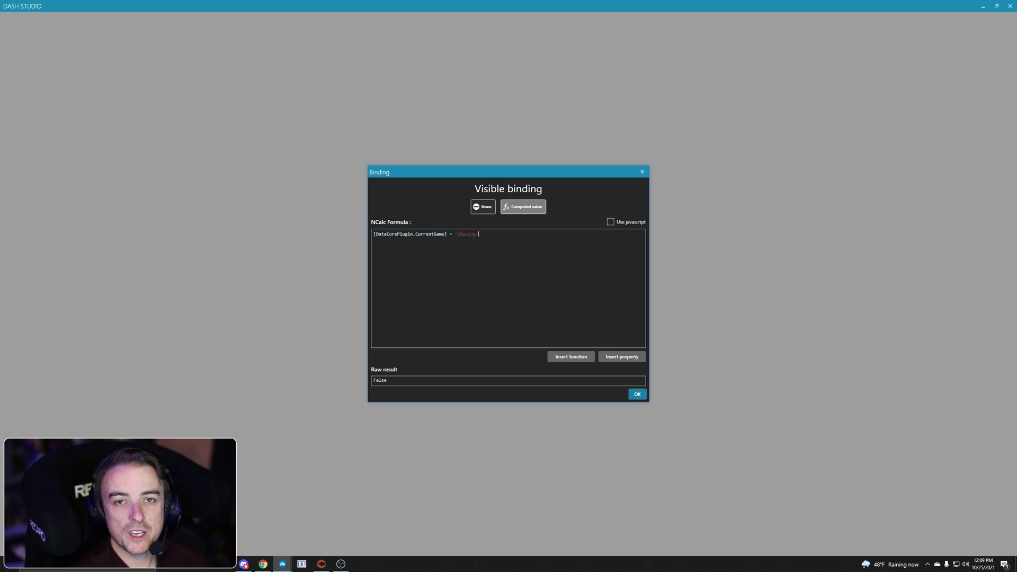
click(639, 395)
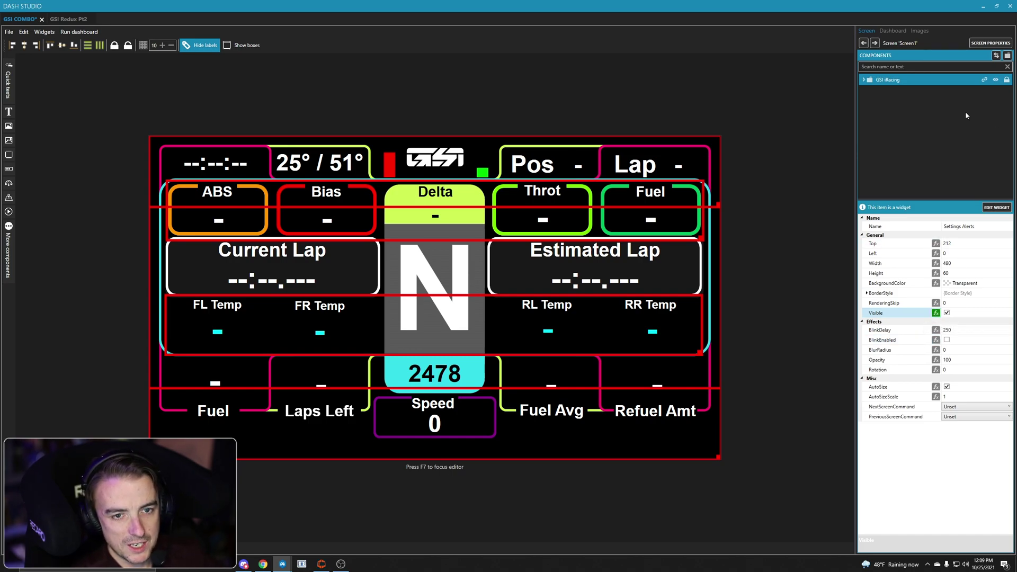
Step: Hide GSI iRacing in the editor, add a layer named GSI ACC, and close the GSI Redux Pt2 tab
click(996, 79)
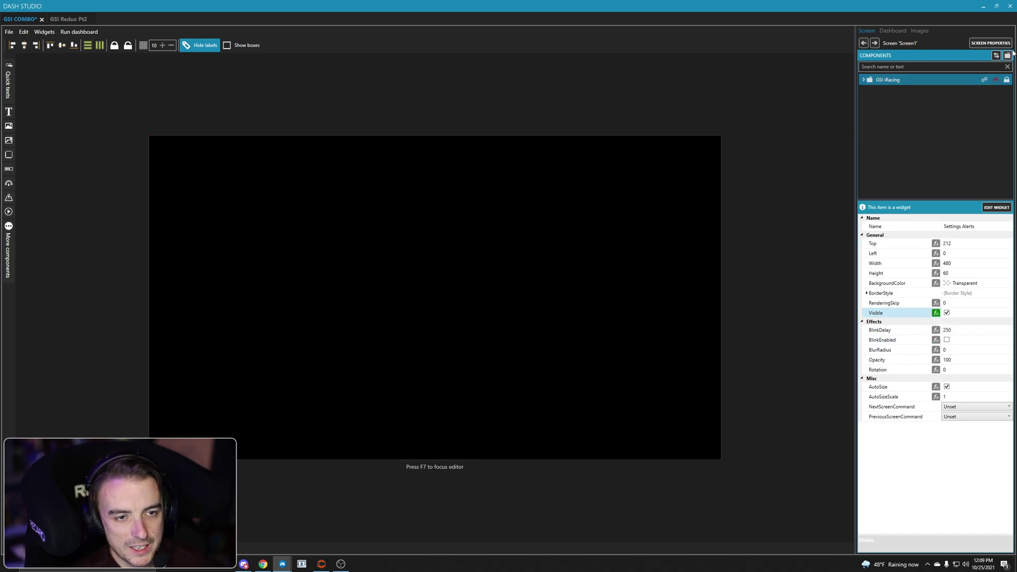
click(1009, 56)
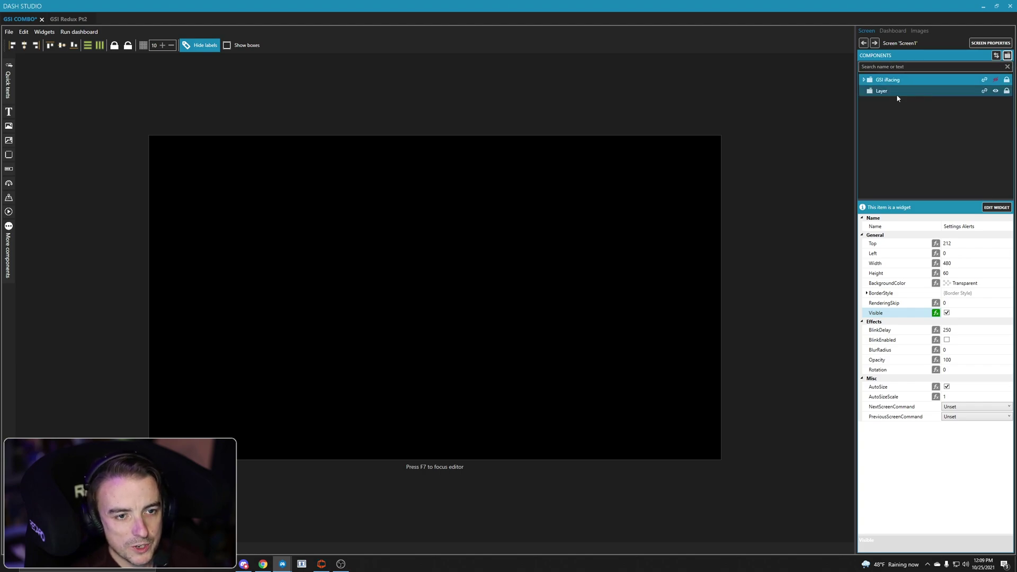
click(895, 91)
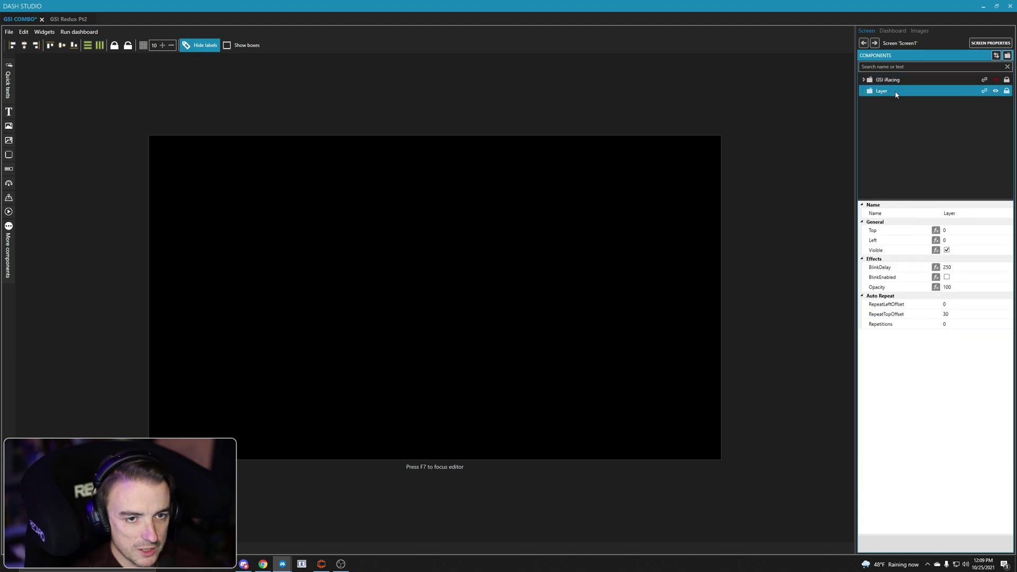
click(879, 91)
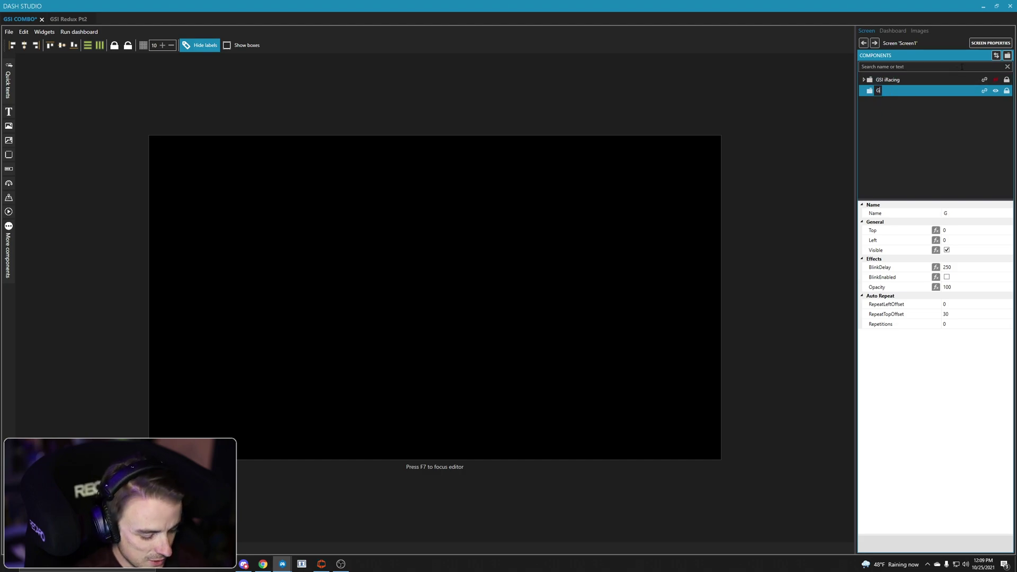
text(GSI ACC)
key(Return)
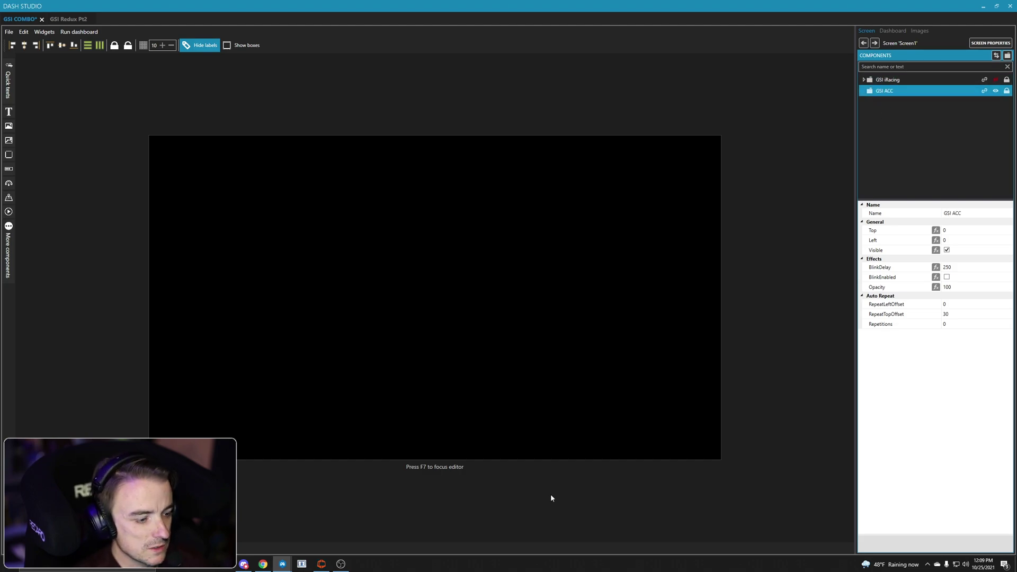
click(84, 21)
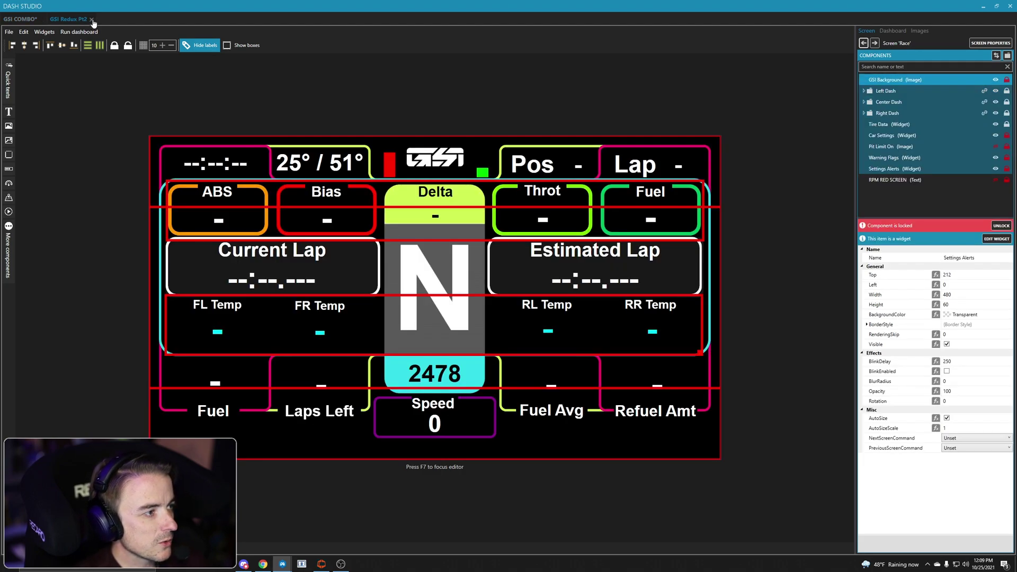
click(91, 19)
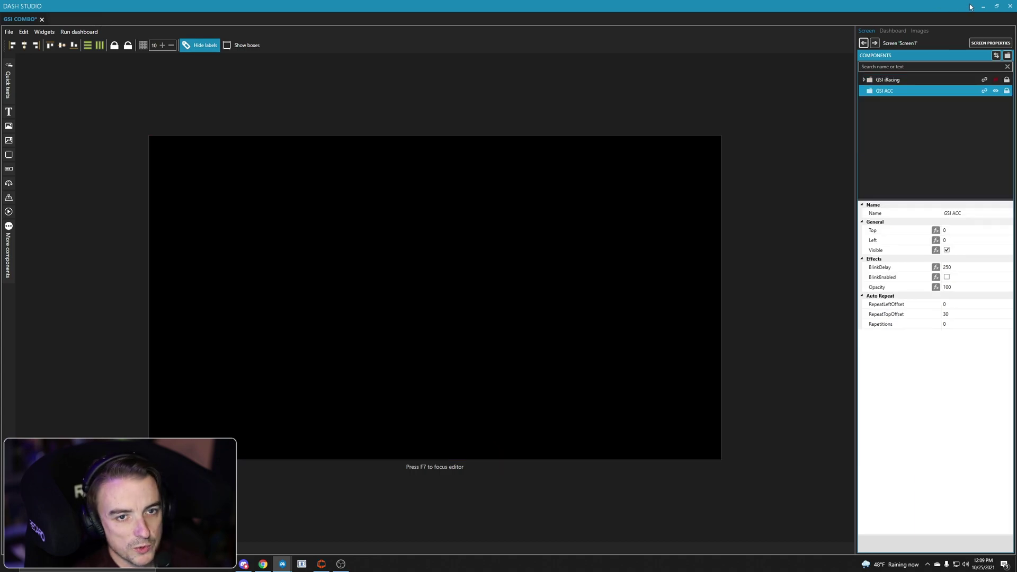
Step: From SimHub's dashboard list, open GSI FPE v.2.4 ACC for editing
click(282, 565)
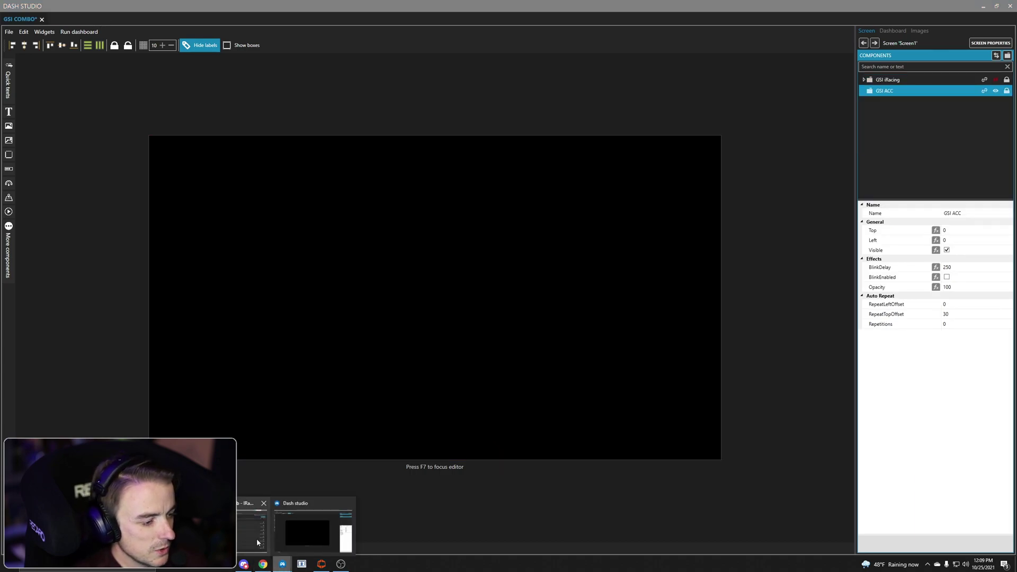
click(259, 536)
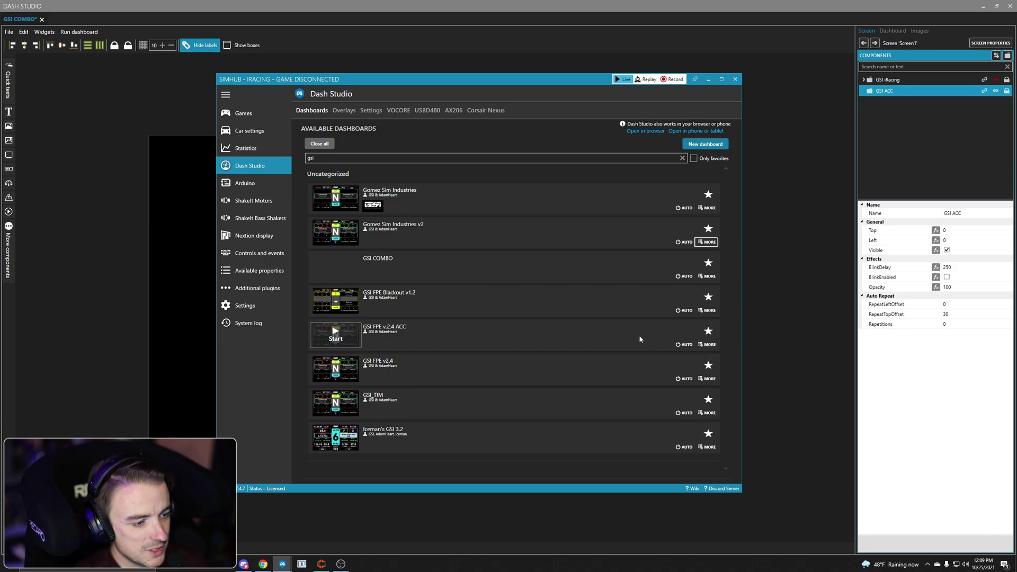
click(708, 344)
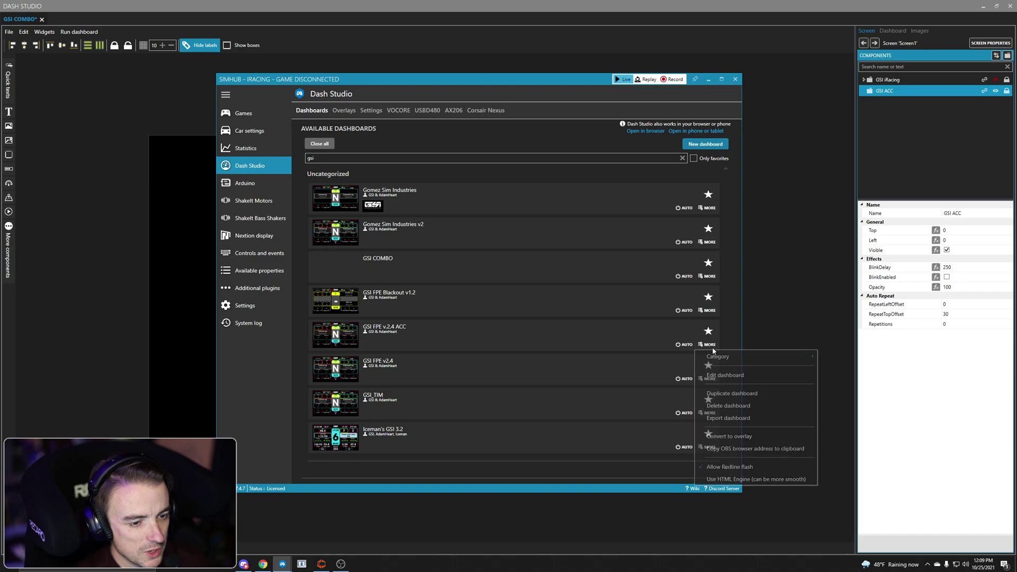
click(726, 375)
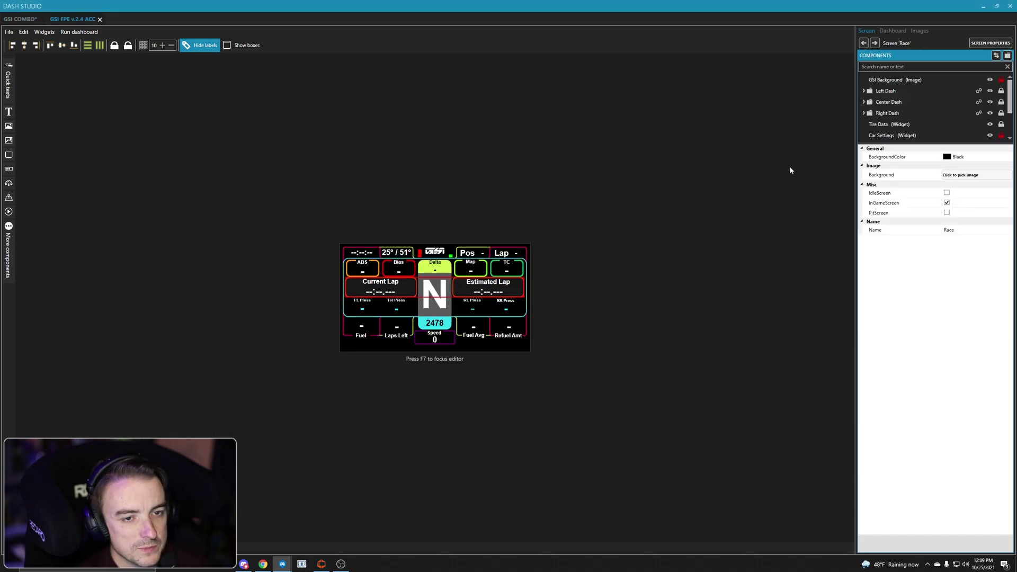
Step: Select the ACC dashboard's components from GSI Background to Settings Alerts, then return to GSI COMBO
drag(915, 144, 915, 233)
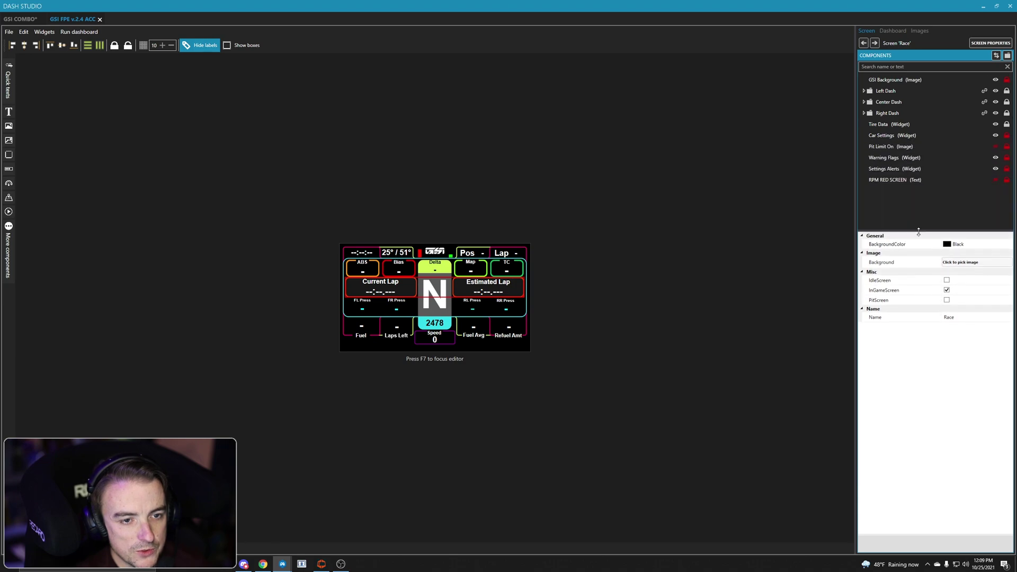
click(898, 169)
shift+click(888, 81)
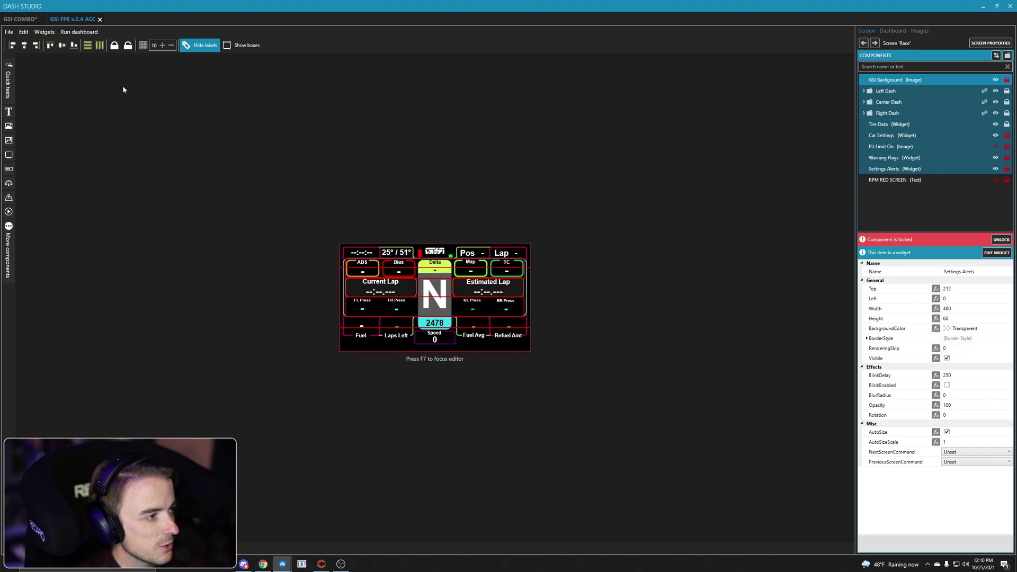
click(21, 20)
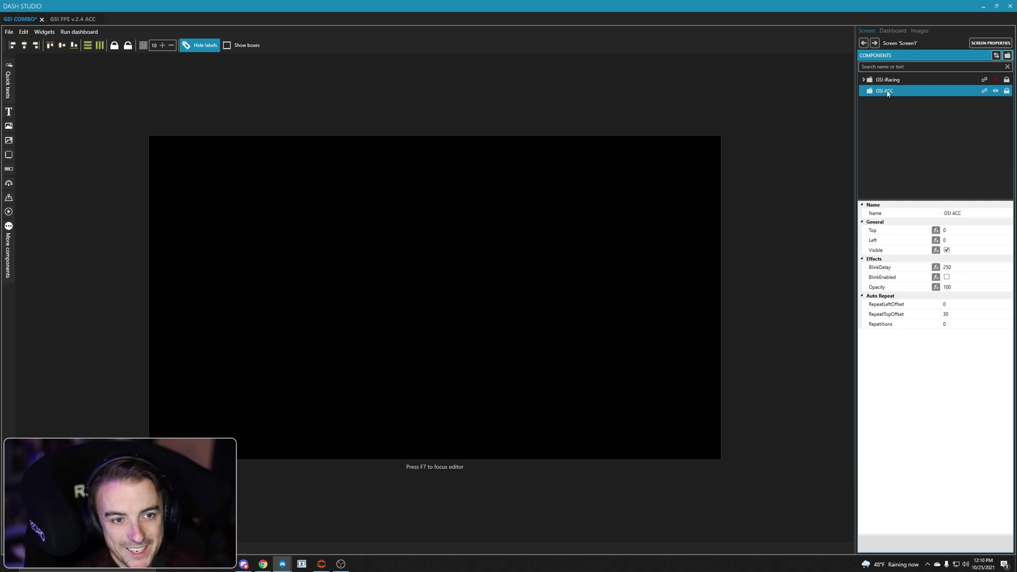
Step: Select the GSI ACC layer, fill it with the copied ACC components, and collapse its group
click(894, 80)
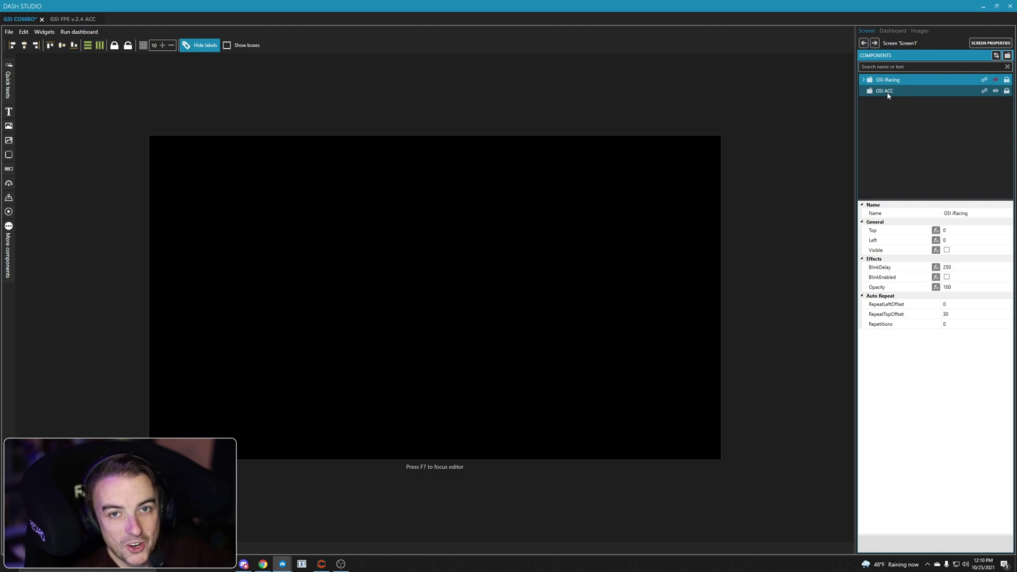
click(889, 95)
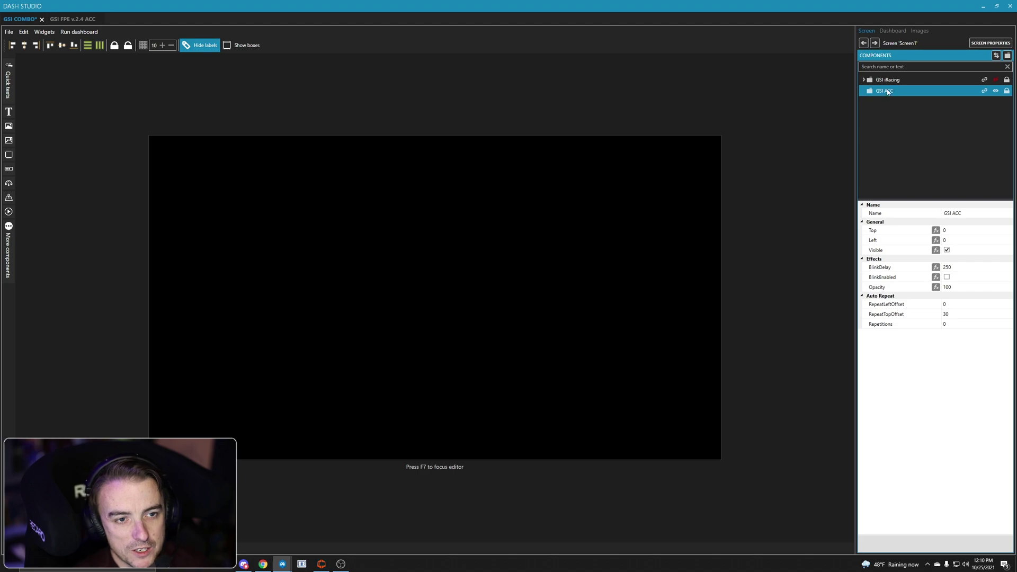
click(871, 92)
click(864, 91)
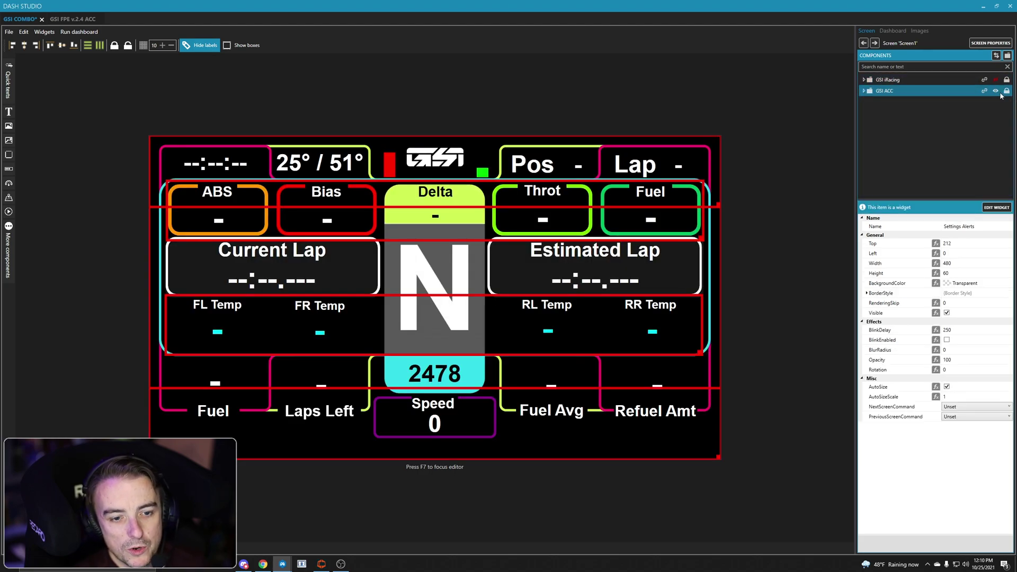
Step: Switch the Settings Alerts widget's visibility to a computed-value binding
click(936, 313)
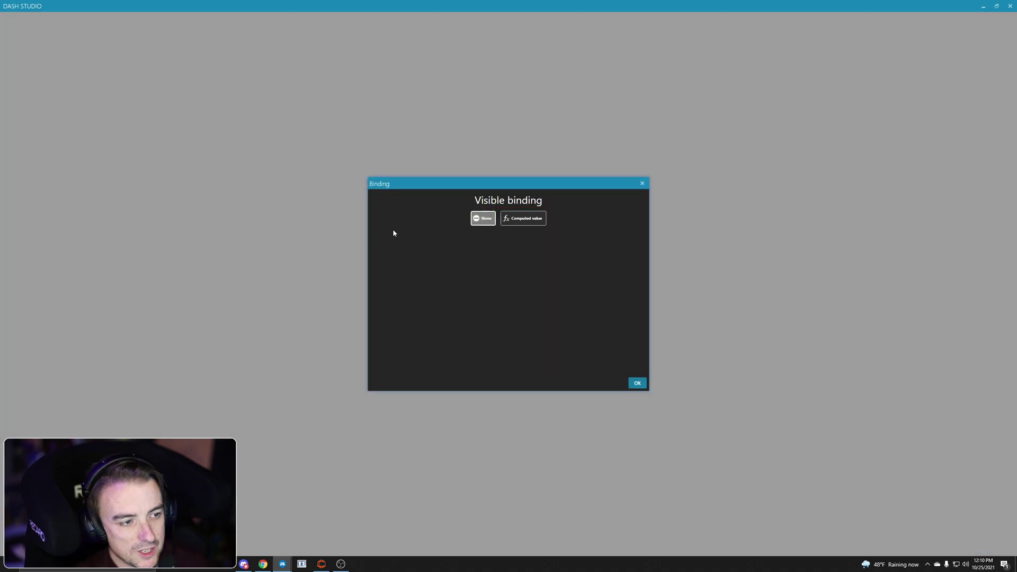
click(520, 218)
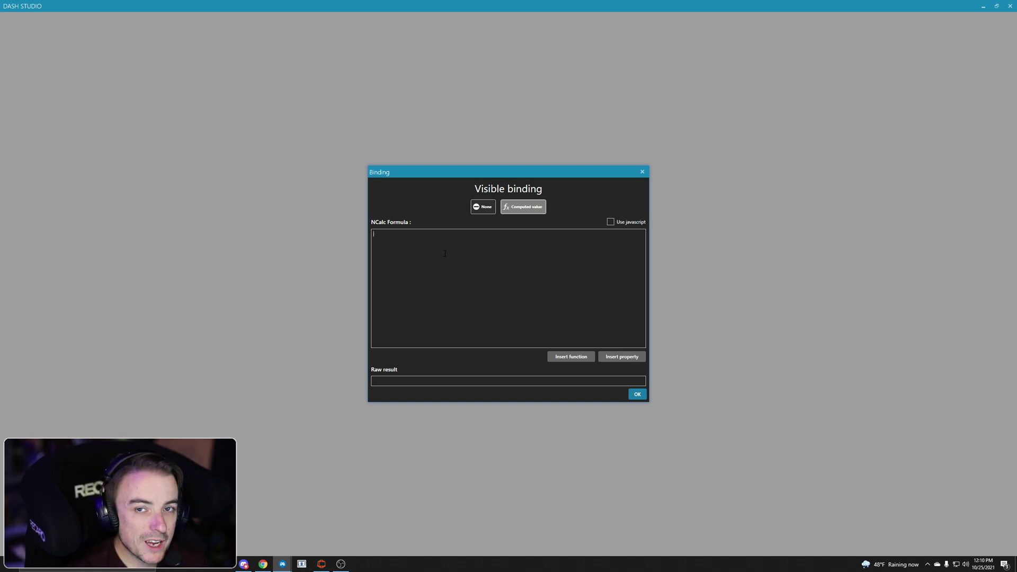
click(446, 254)
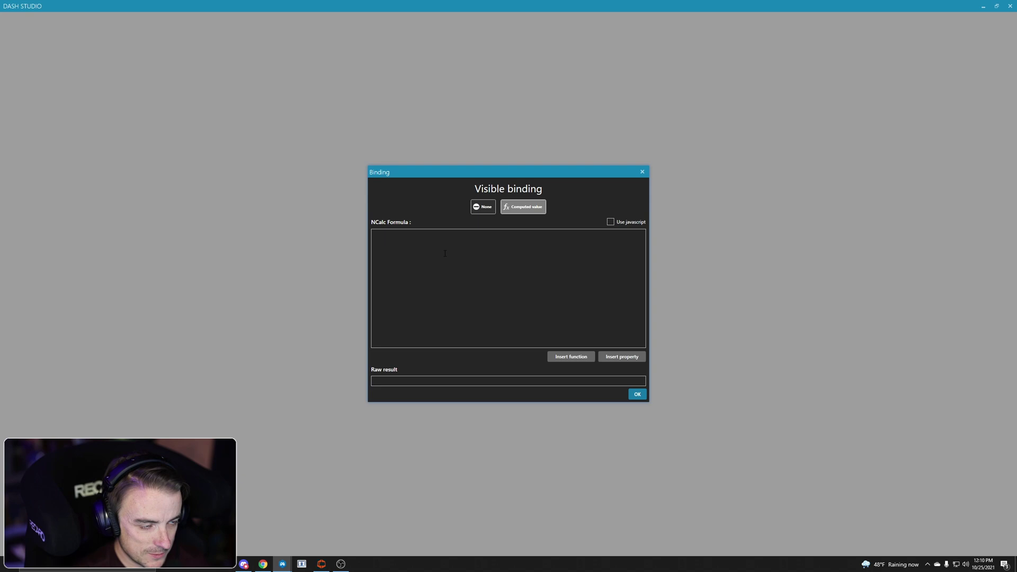
click(637, 394)
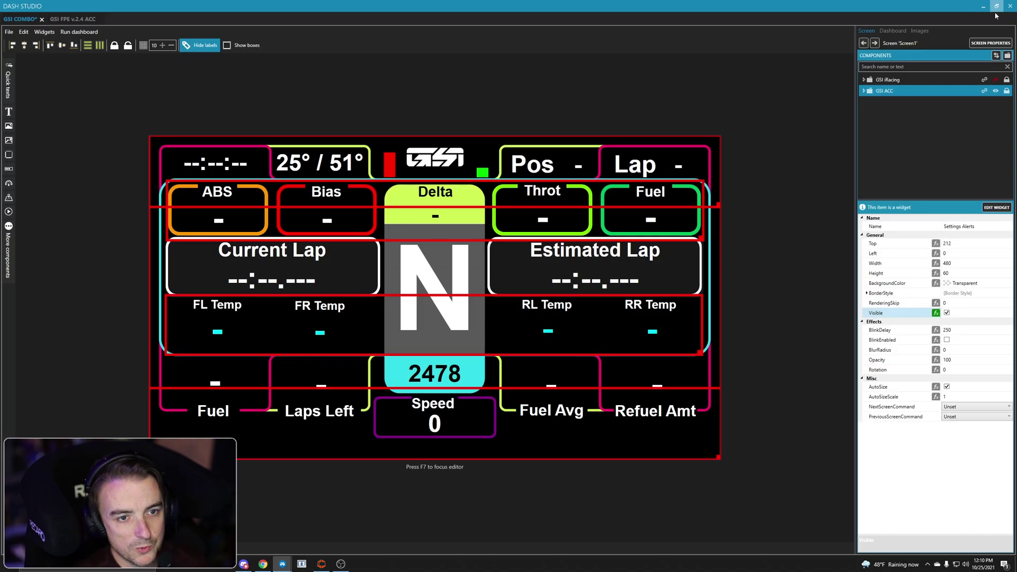
Step: Move GSI ACC above GSI iRacing in the Components list and hide GSI iRacing in the editor
drag(881, 79, 895, 95)
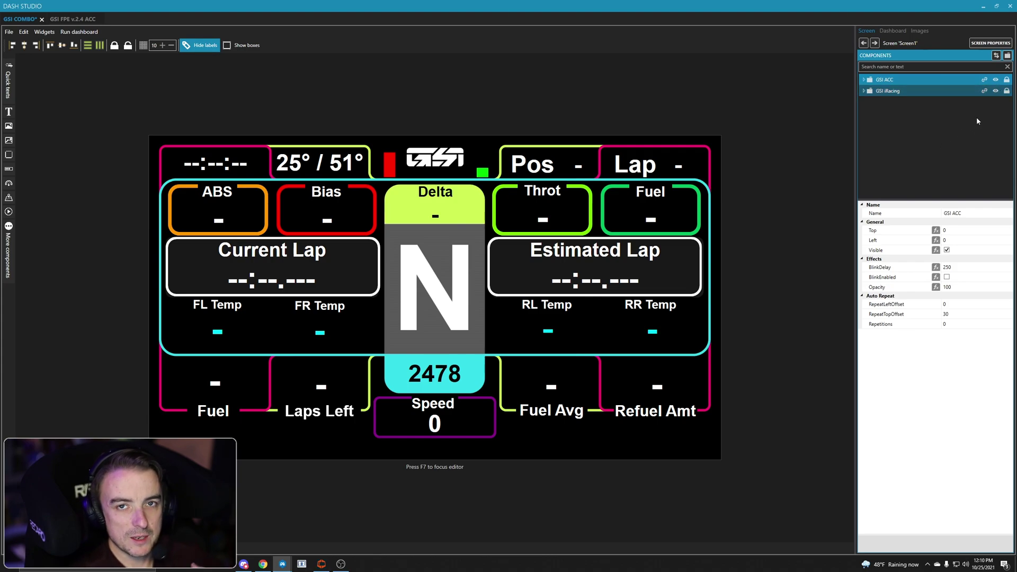
click(996, 90)
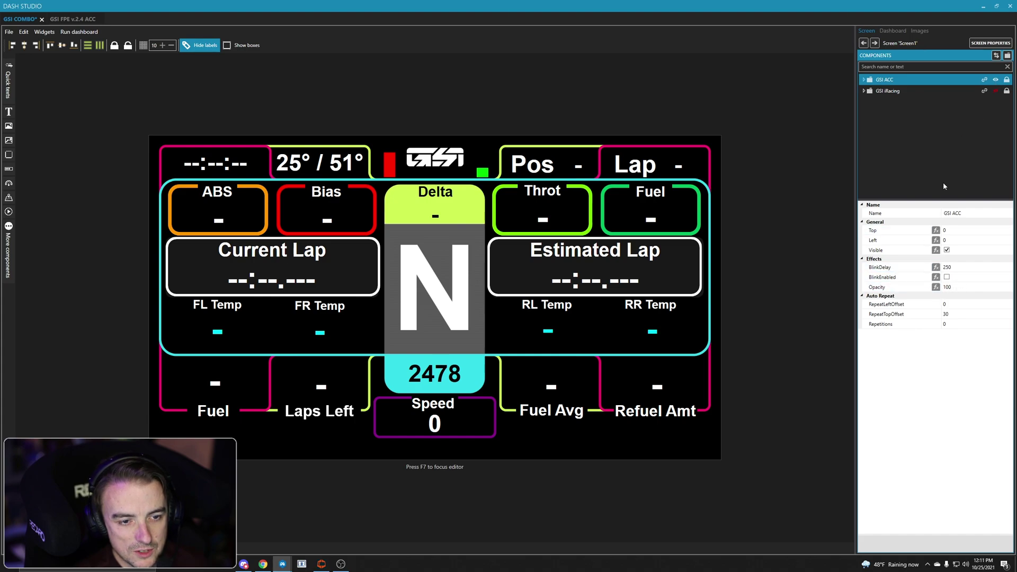
click(996, 80)
click(996, 80)
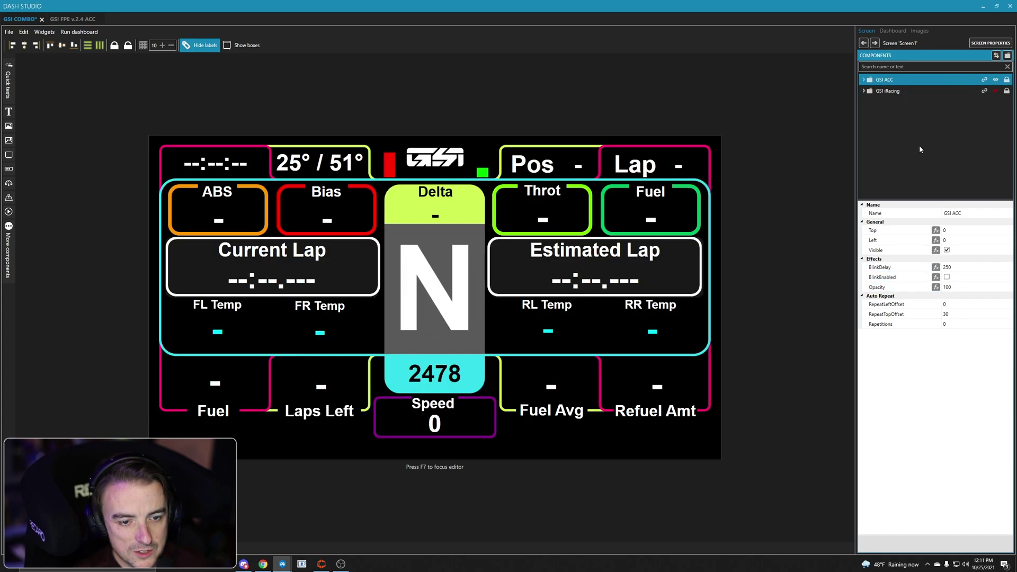
Step: Bind GSI ACC's visibility to the computed formula [DataCorePlugin.CurrentGame] <> 'iRacing'
click(937, 250)
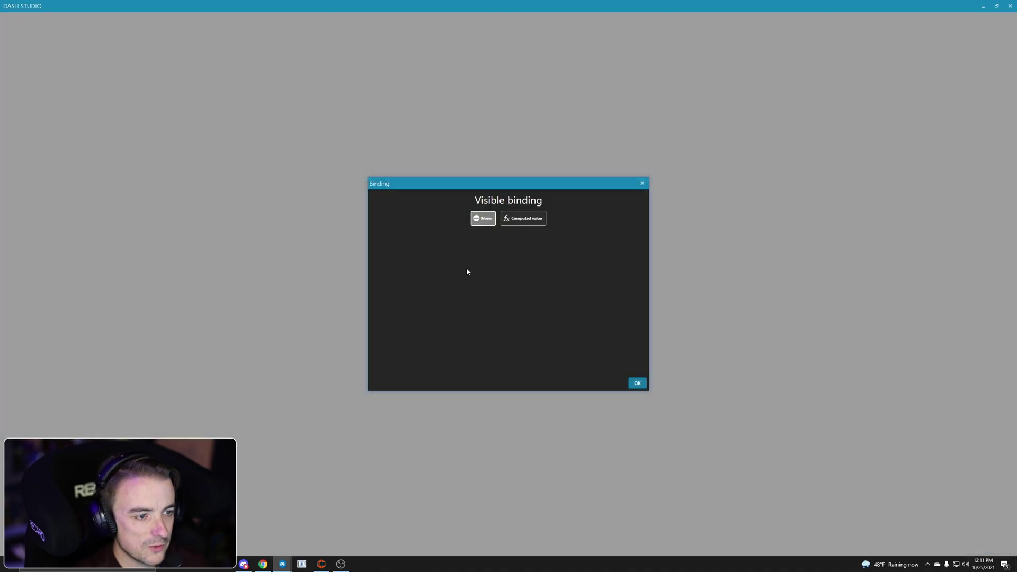
click(525, 219)
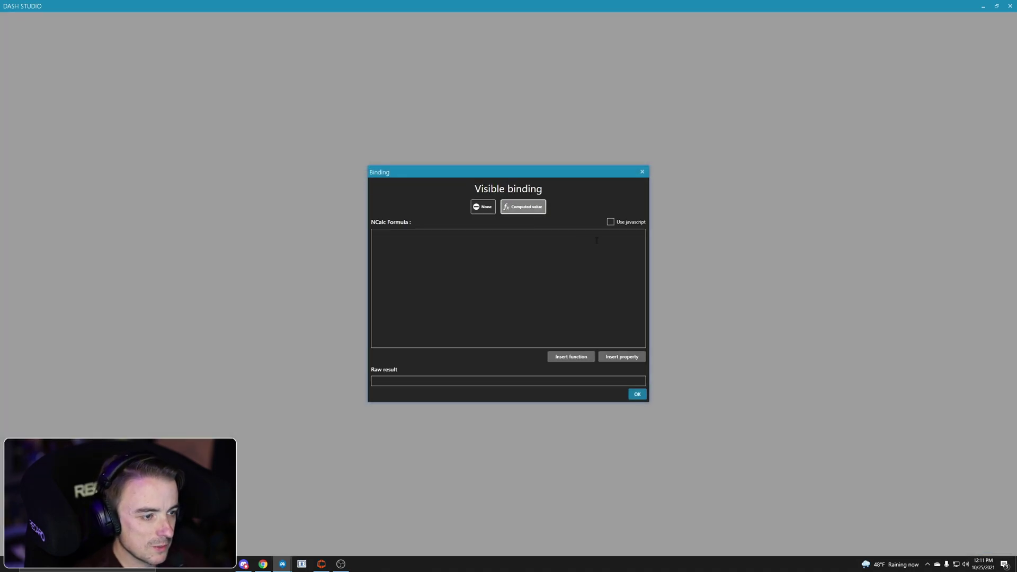
click(482, 248)
text([currentga)
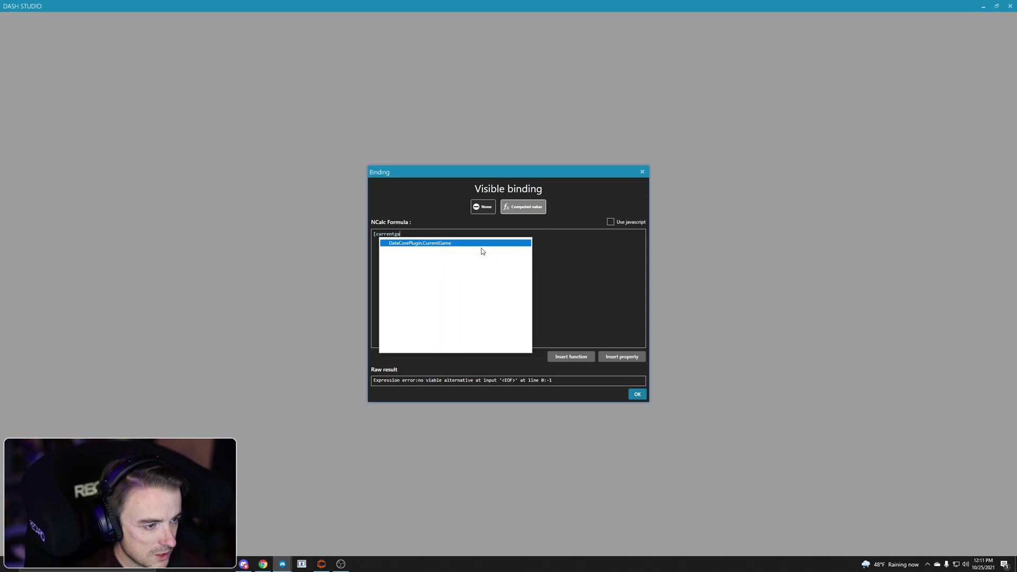
key(Return)
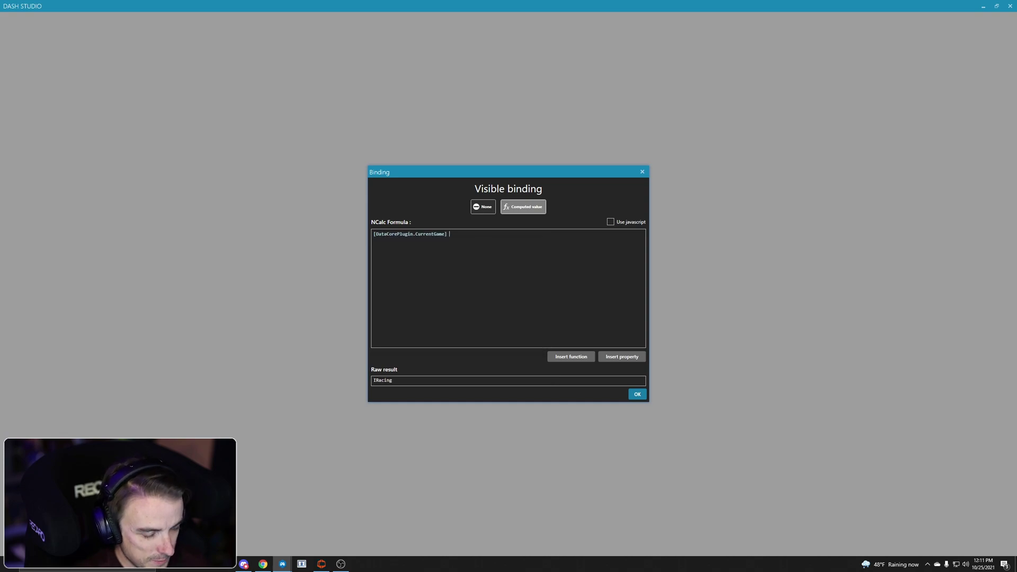
text(=)
key(BackSpace)
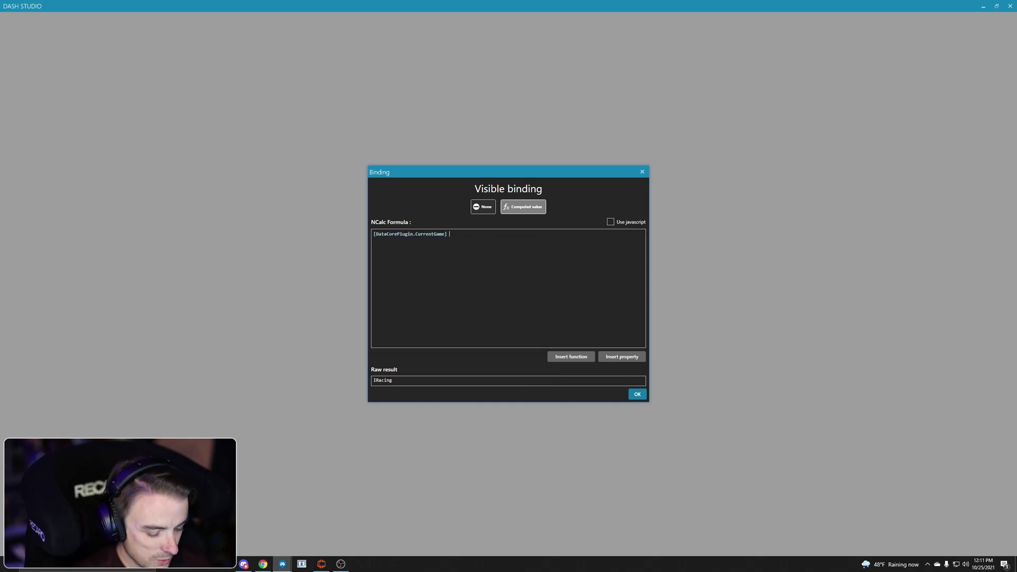
text(<> )
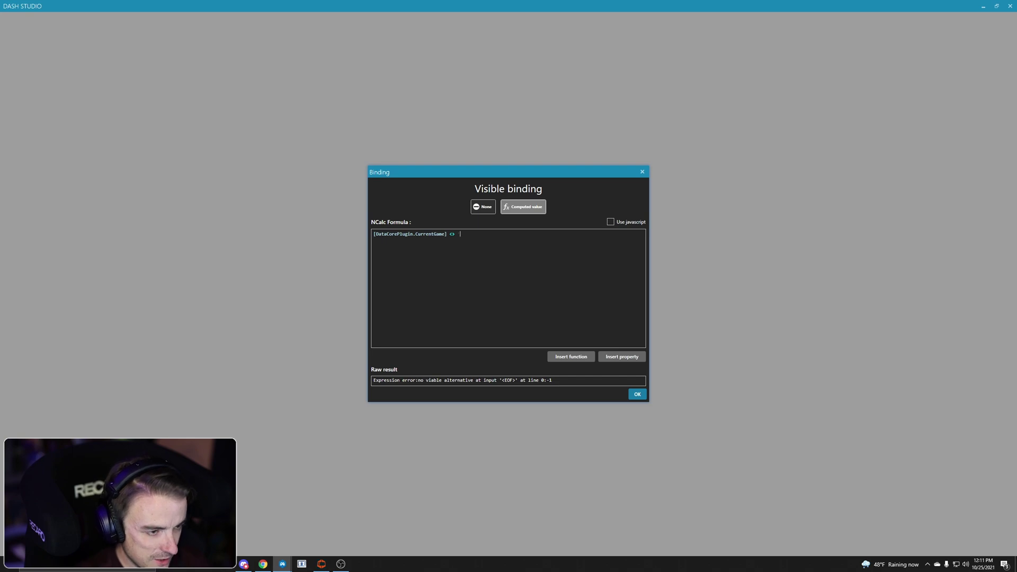
text('iRacing)
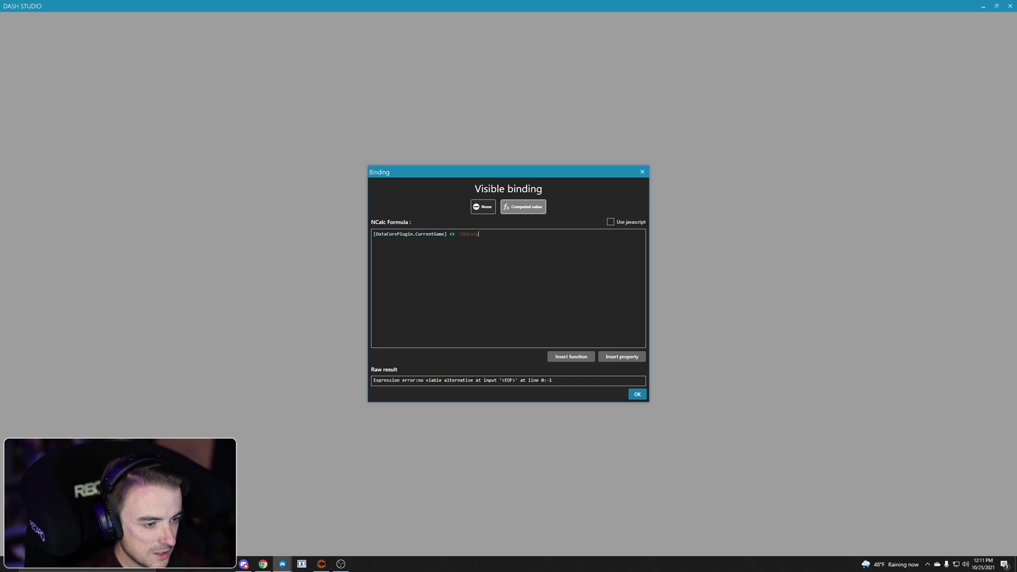
text(')
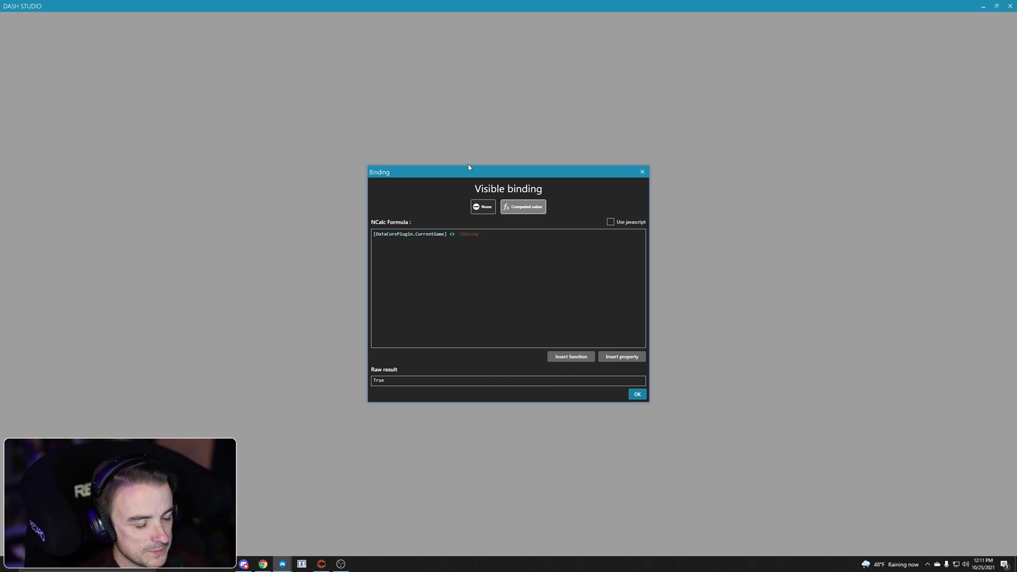
click(637, 394)
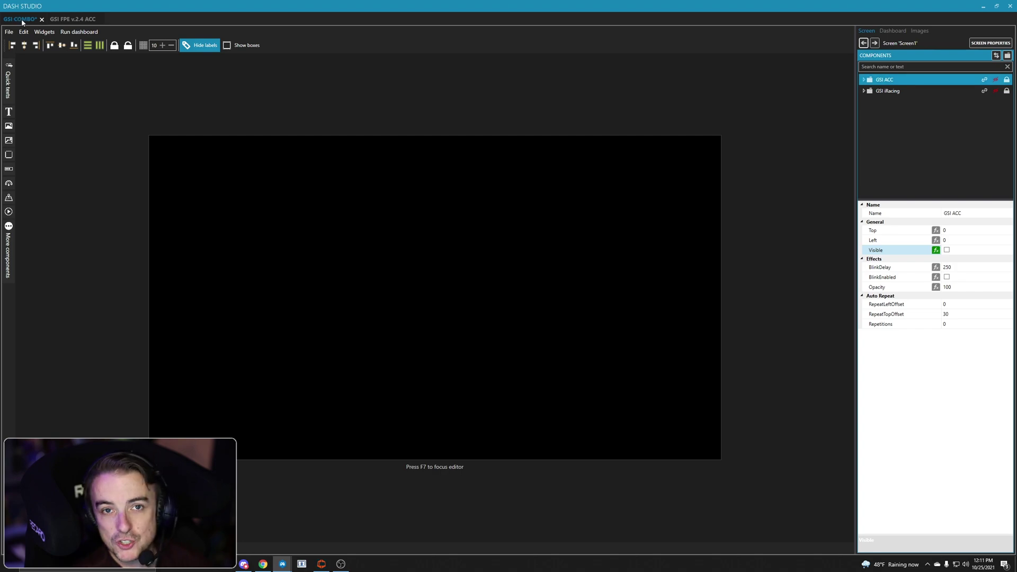
Step: Select the GSI FPE v.2.4 ACC dashboard tab and close it
click(72, 19)
click(101, 19)
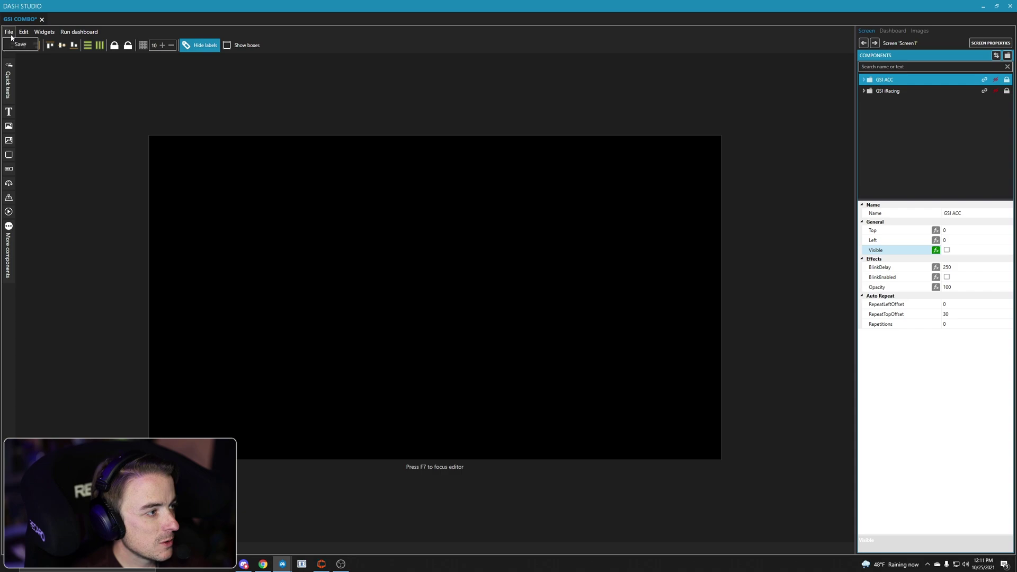
Step: Exit the dashboard editor and open the GSI COMBO Start menu to choose a display target
click(1010, 6)
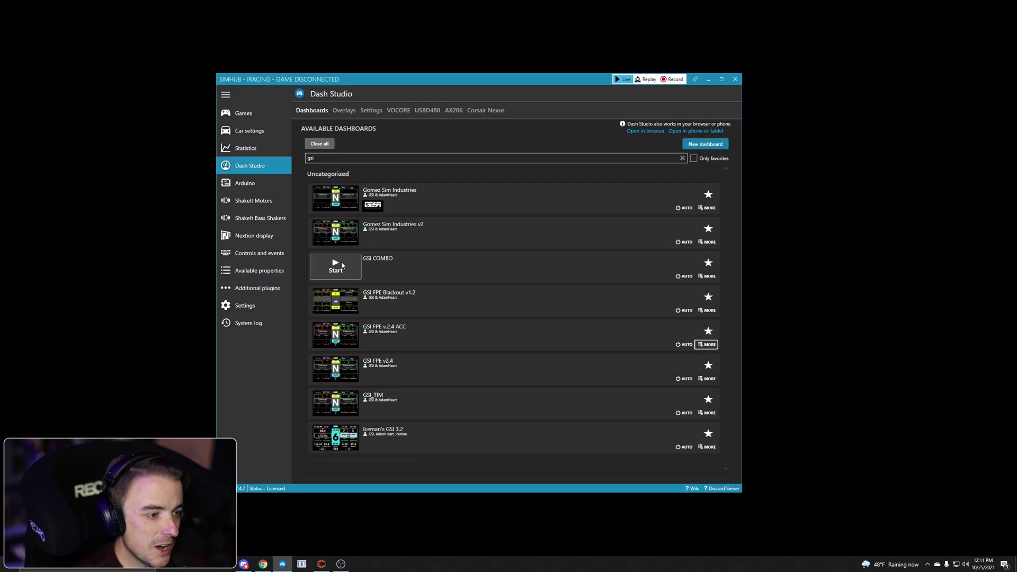
click(337, 271)
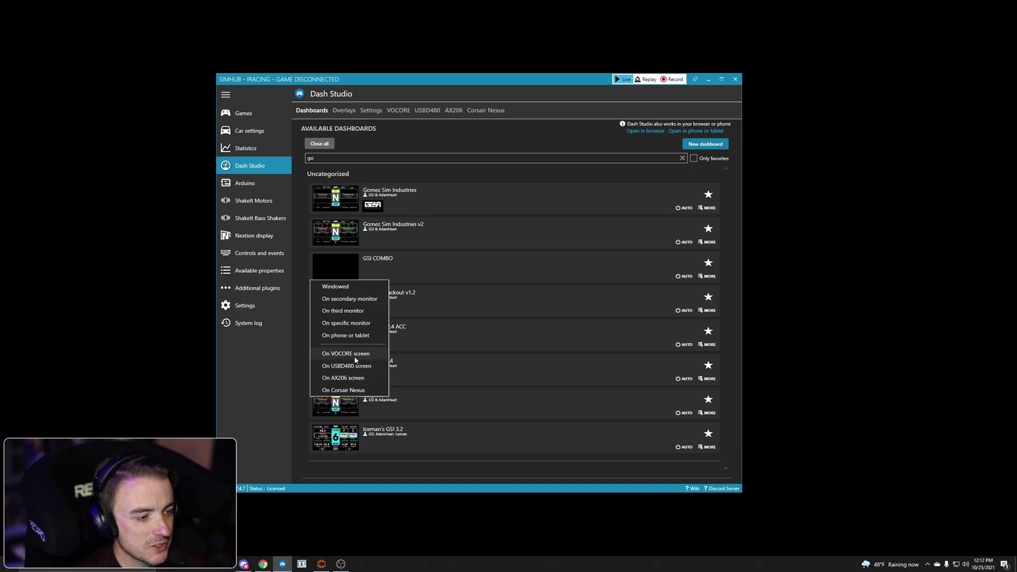